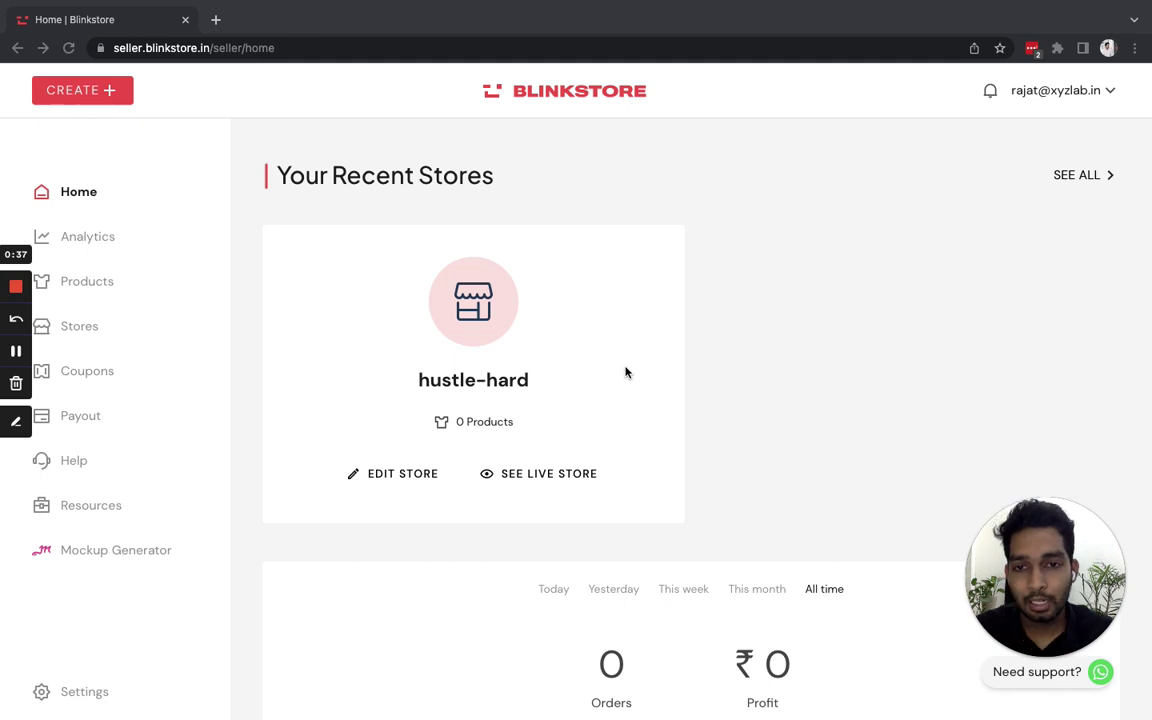
- Open the hustle-hard store's editor and its Customize Store settings panel
{"action": "left_click", "coordinate": [392, 477]}
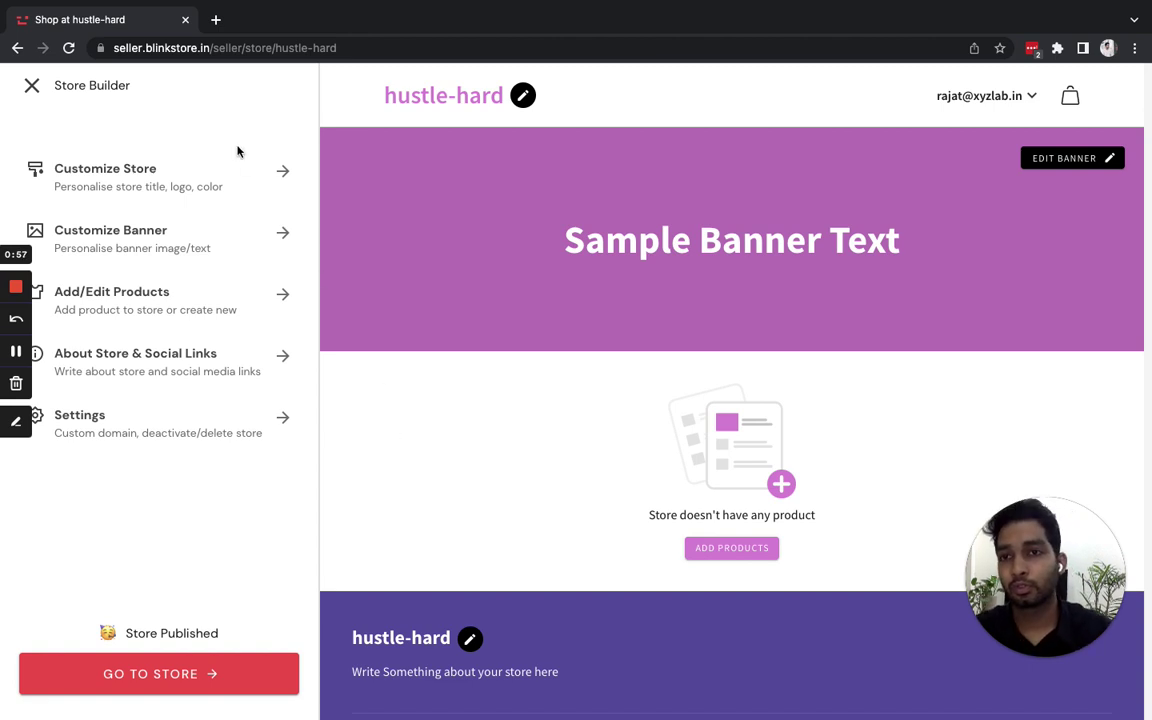
{"action": "left_click", "coordinate": [190, 180]}
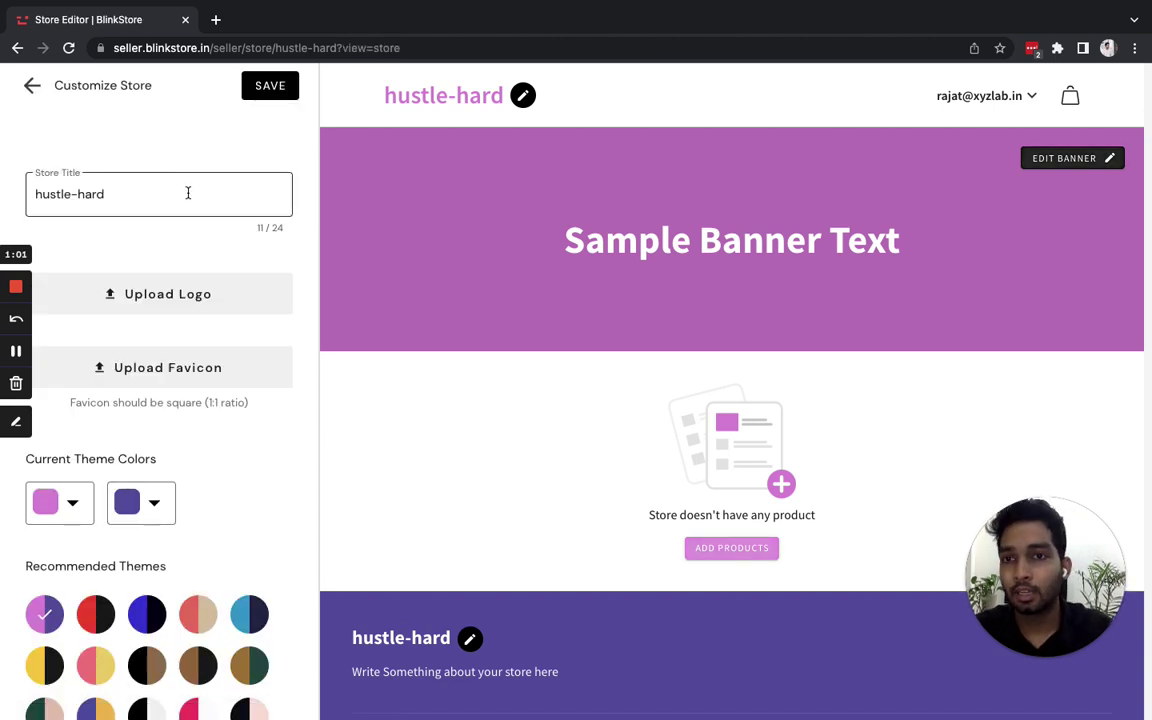
- Replace the store title 'hustle-hard' with 'Hustle Hard' in the Store Title field
{"action": "left_click_drag", "start_coordinate": [188, 193], "coordinate": [27, 185]}
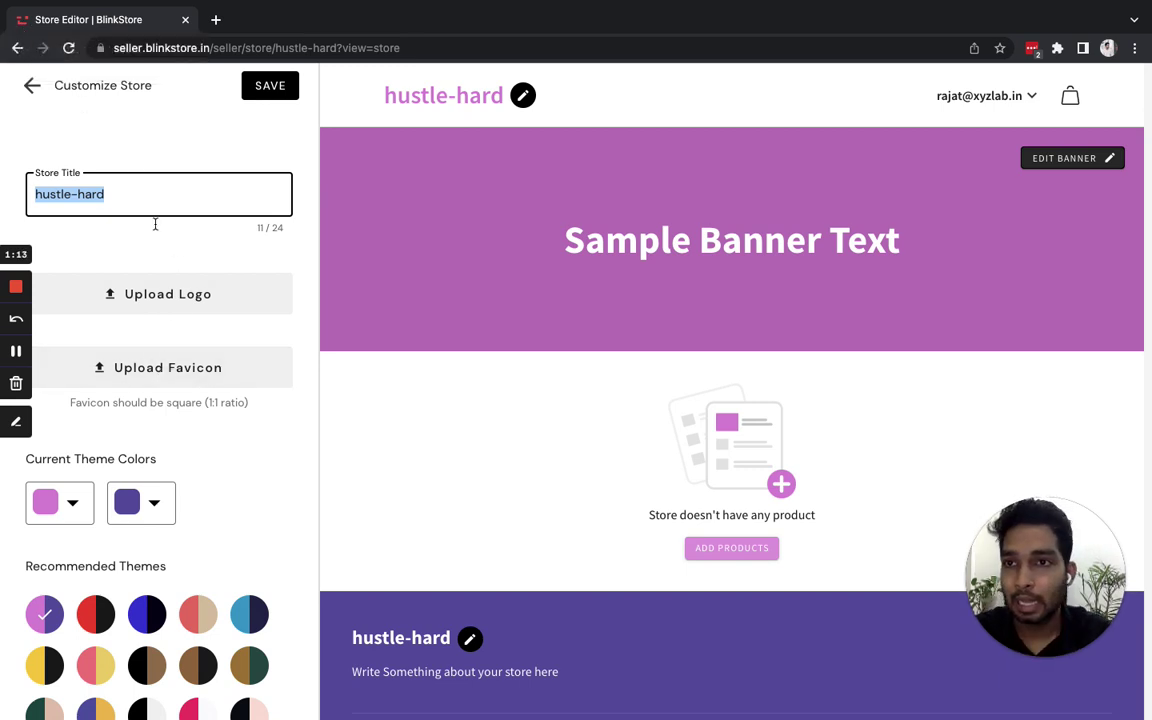
{"action": "type", "text": "H"}
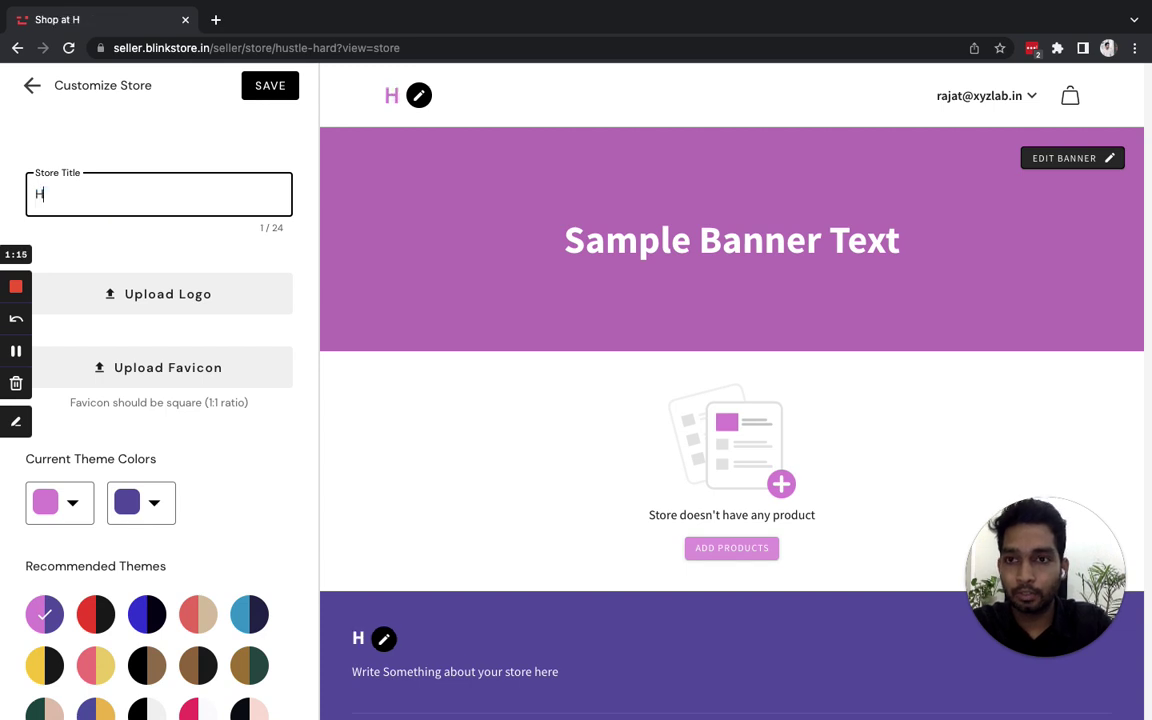
{"action": "type", "text": "ustle Hard"}
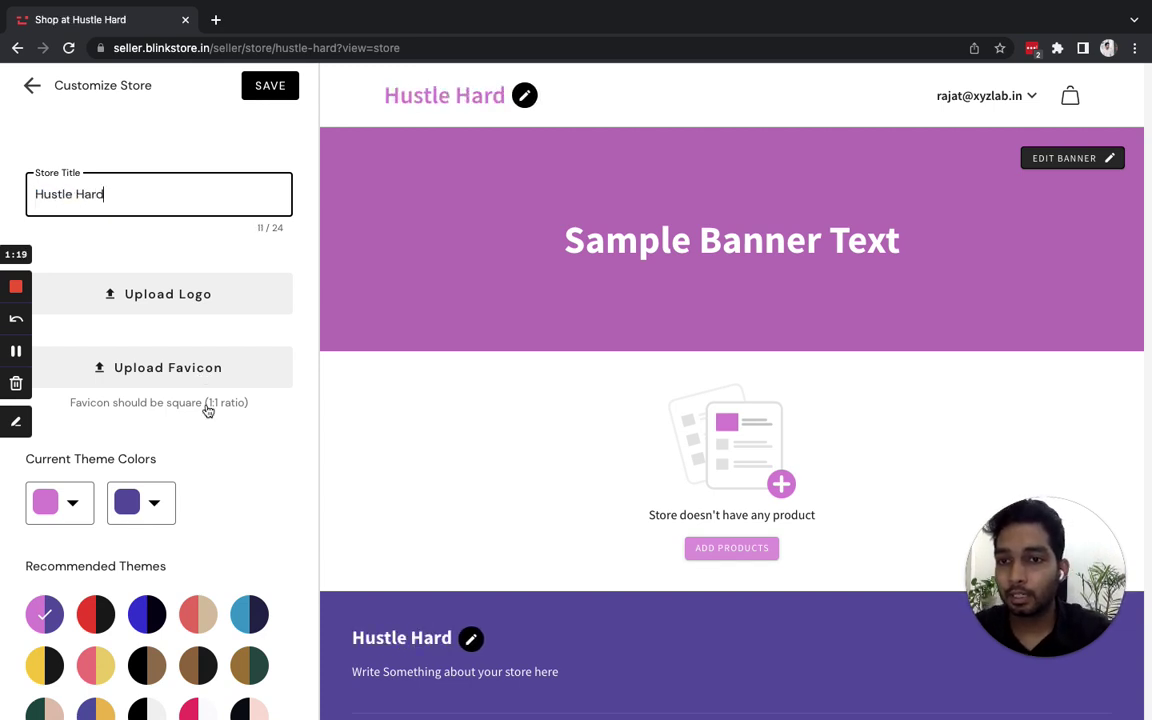
{"action": "scroll", "coordinate": [201, 453], "scroll_direction": "down", "scroll_amount": 1}
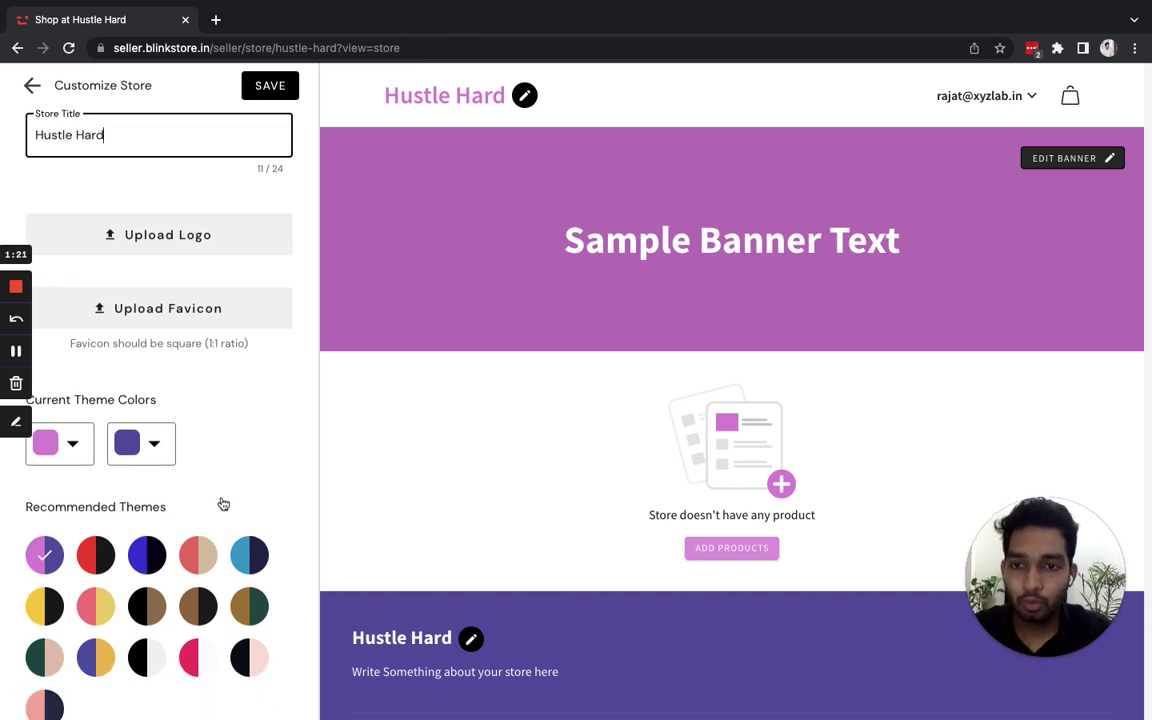
{"action": "scroll", "coordinate": [223, 503], "scroll_direction": "down", "scroll_amount": 3}
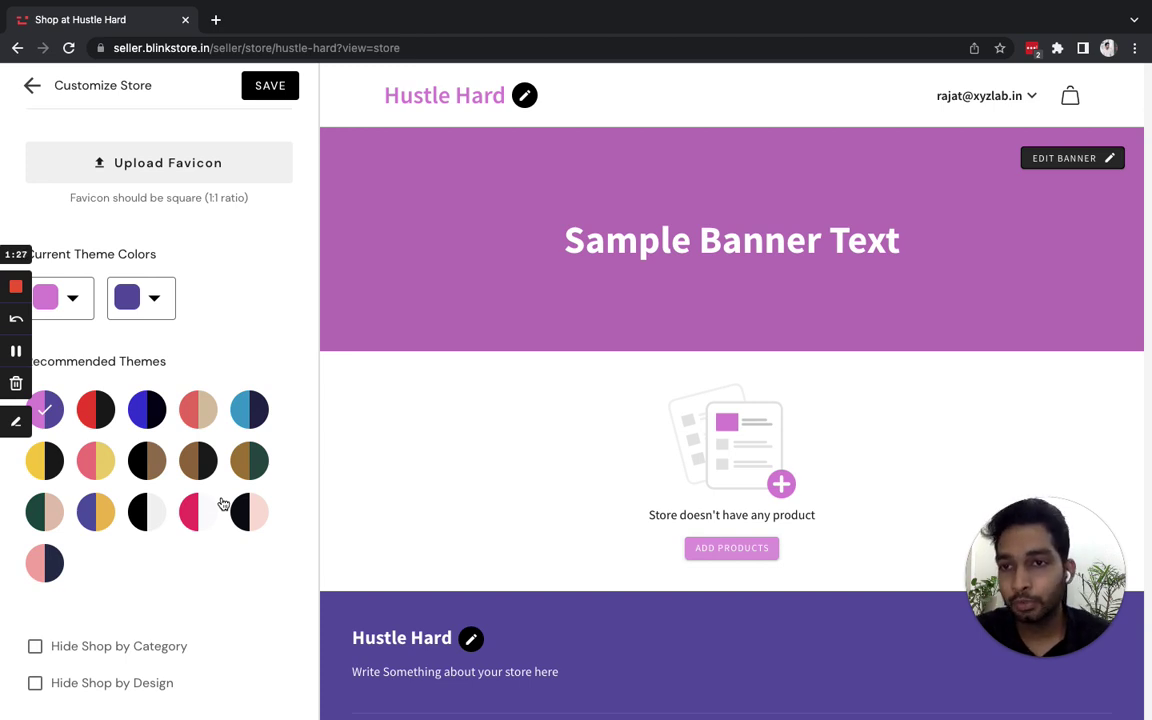
- Compare several recommended theme swatches, then apply the yellow-and-black theme and save
{"action": "left_click", "coordinate": [92, 406]}
{"action": "left_click", "coordinate": [148, 416]}
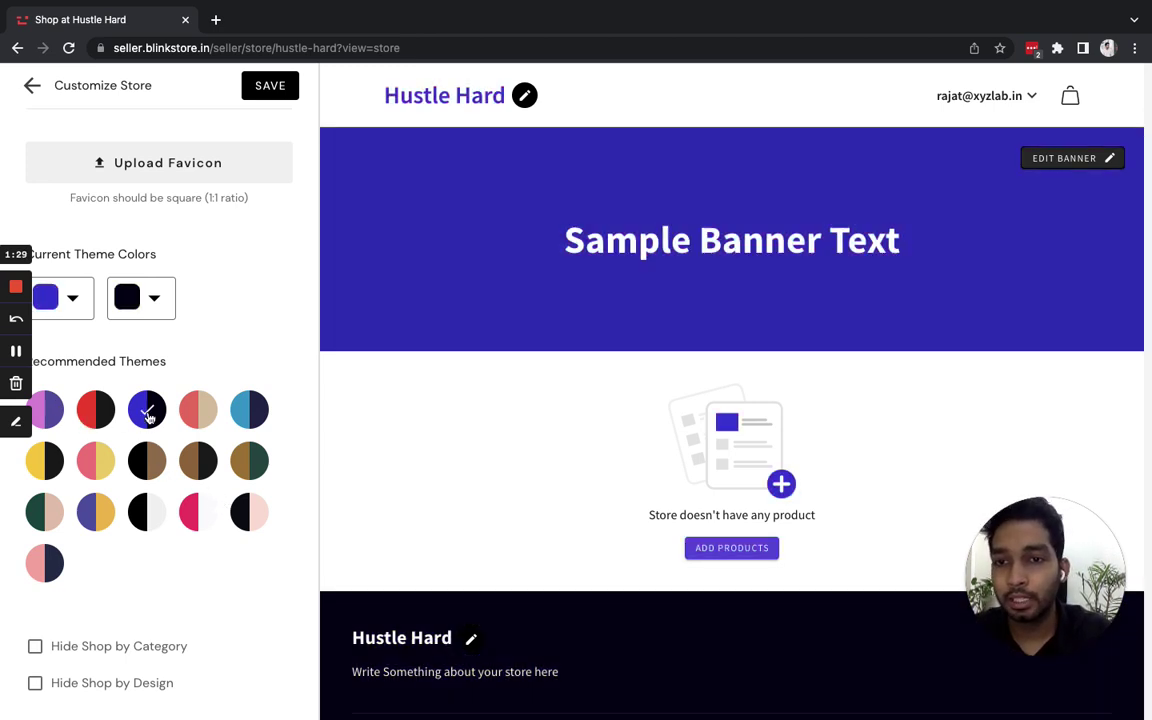
{"action": "left_click", "coordinate": [198, 409]}
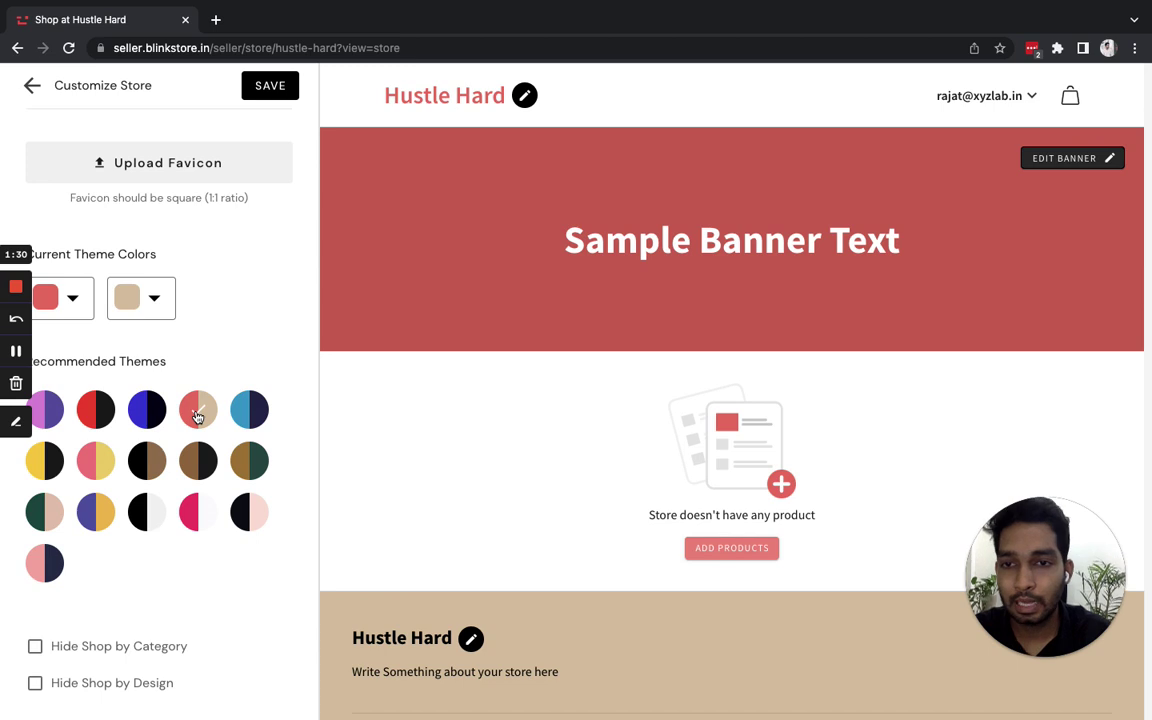
{"action": "left_click", "coordinate": [248, 410]}
{"action": "left_click", "coordinate": [73, 299]}
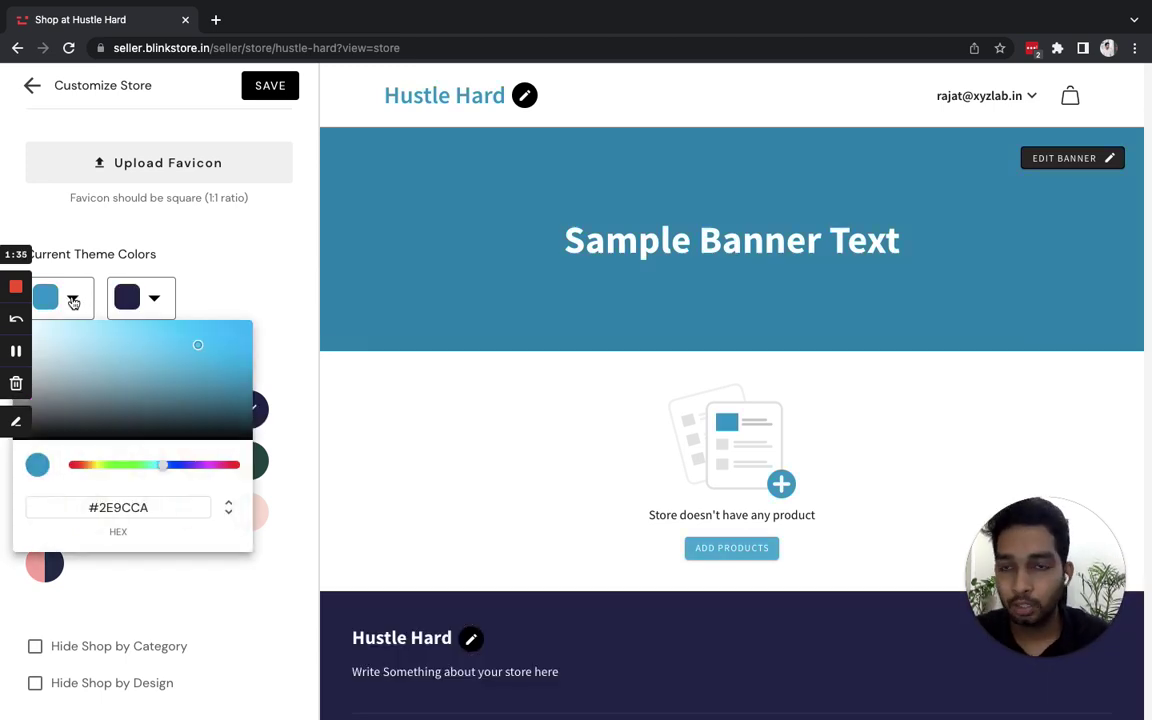
{"action": "left_click", "coordinate": [252, 298]}
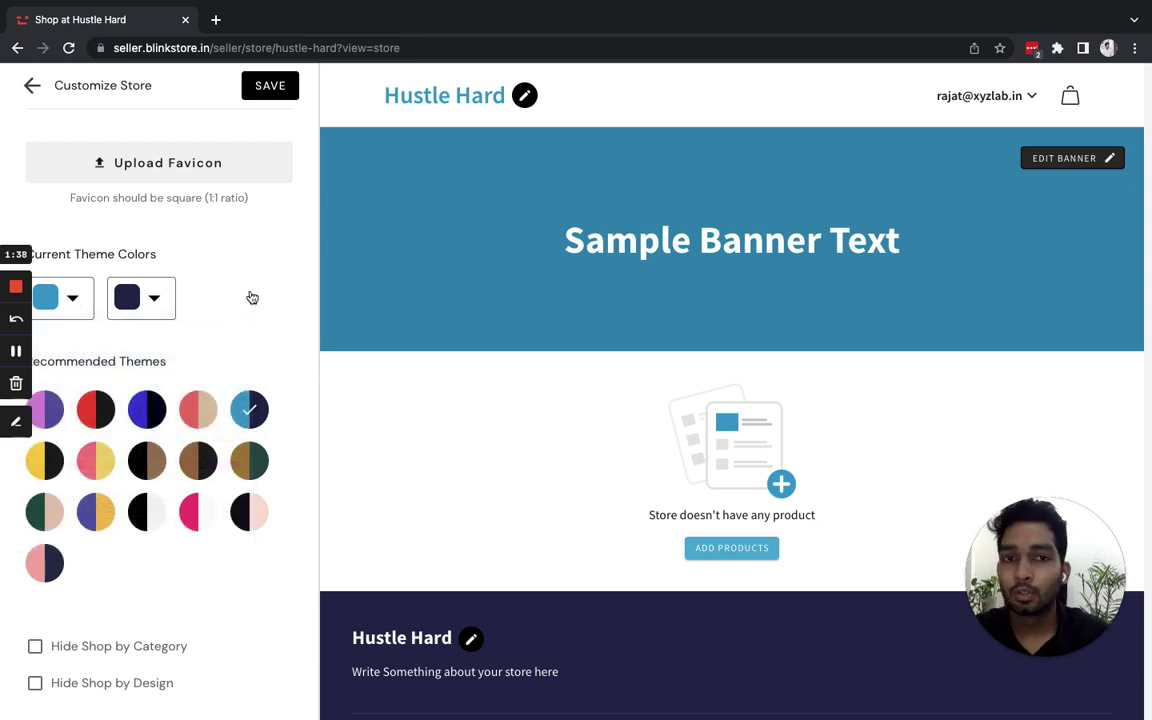
{"action": "left_click", "coordinate": [57, 458]}
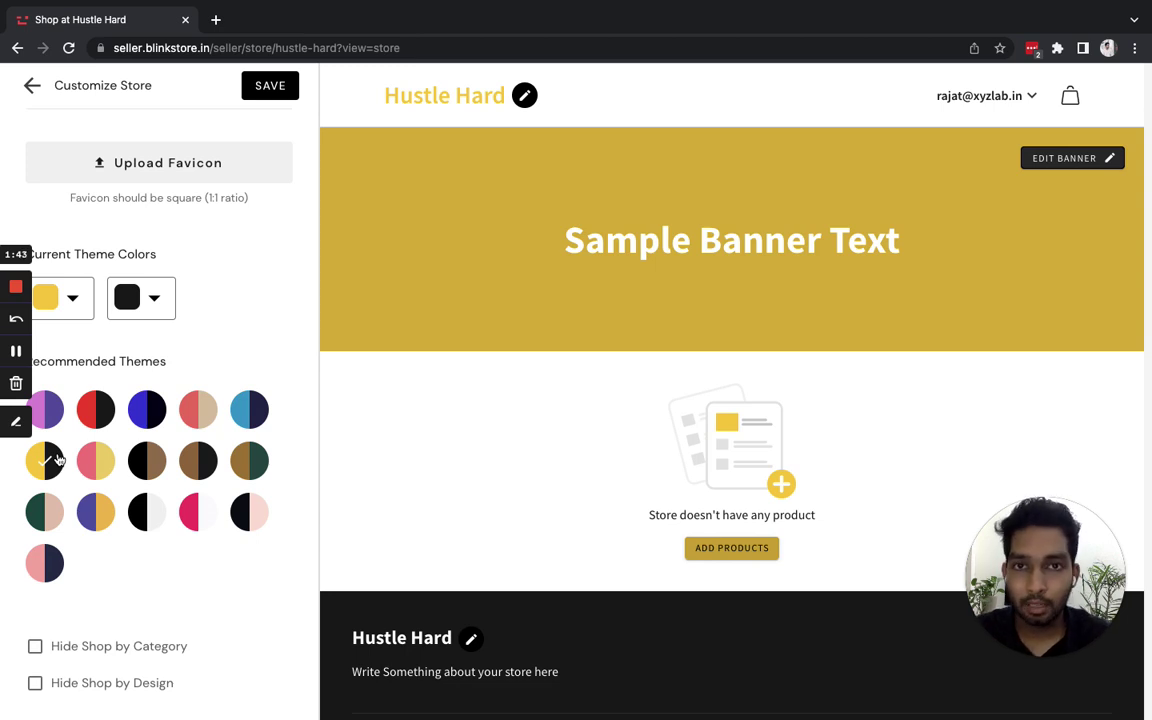
{"action": "left_click", "coordinate": [278, 92]}
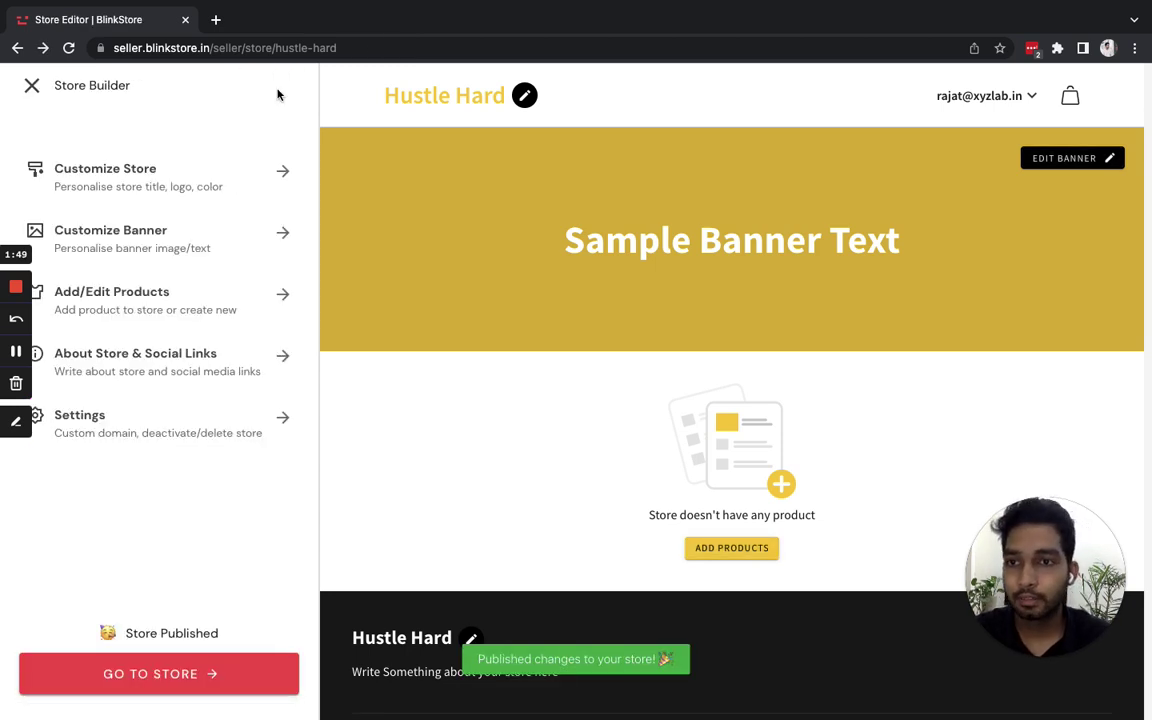
- Empty the Add Banner Text field so the text banner disappears from the preview
{"action": "left_click", "coordinate": [207, 242]}
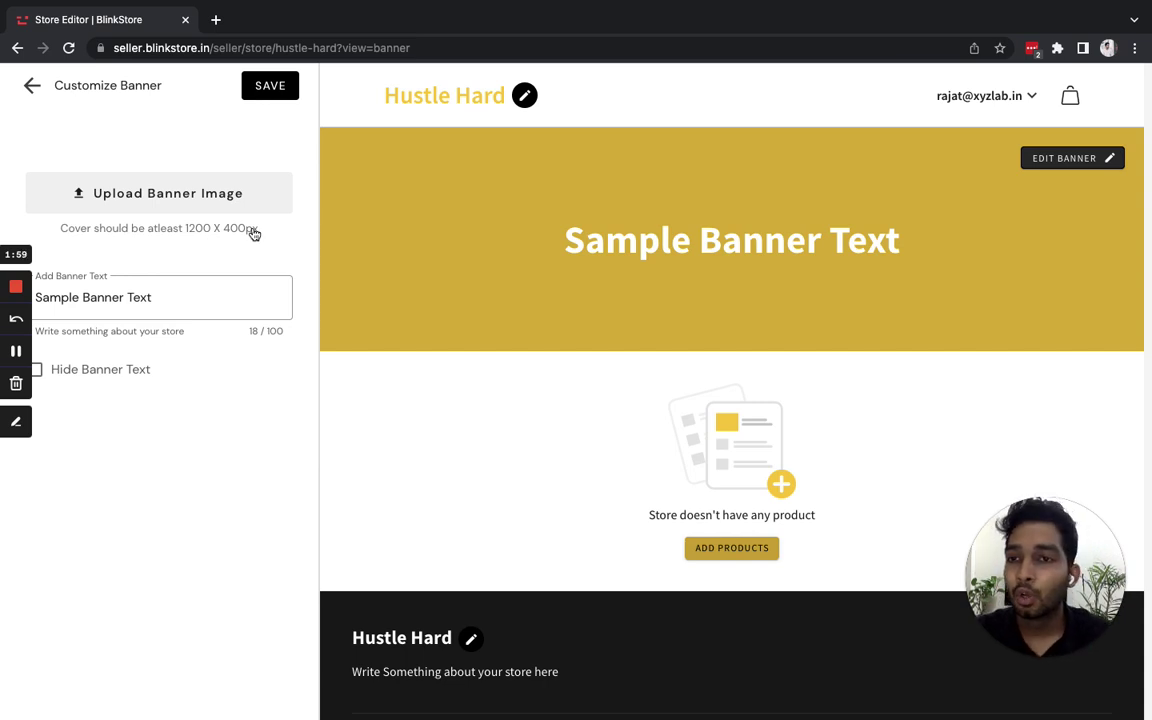
{"action": "left_click_drag", "start_coordinate": [198, 288], "coordinate": [36, 293]}
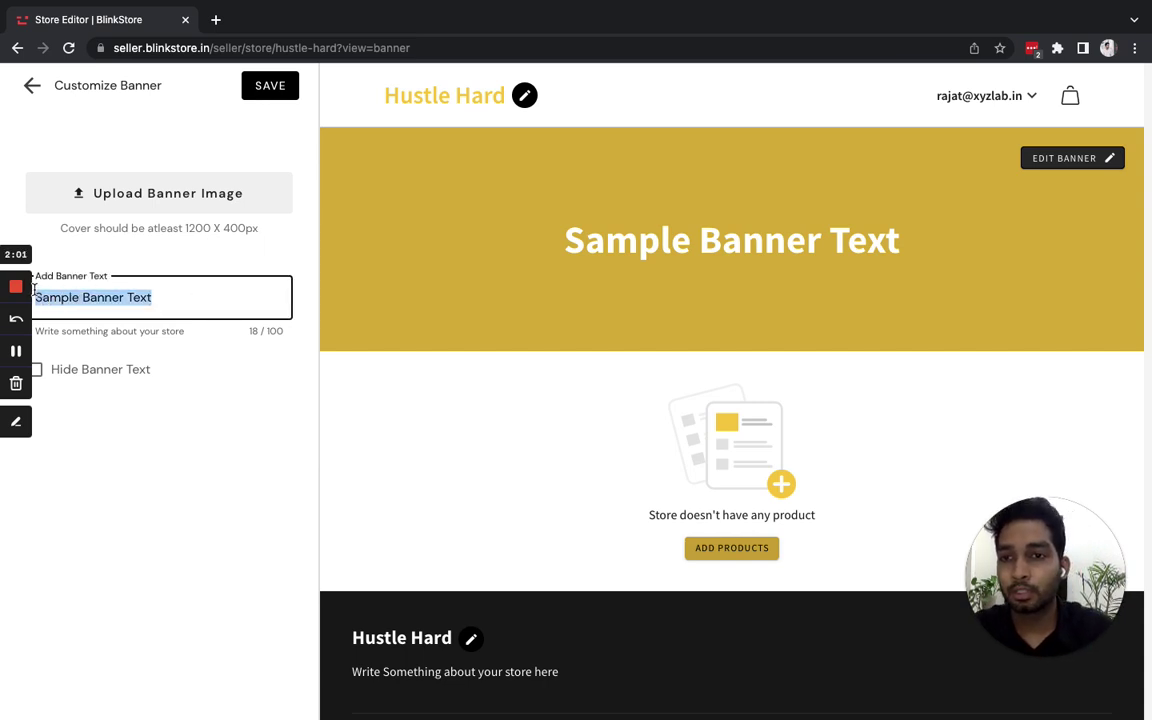
{"action": "type", "text": "Text Here"}
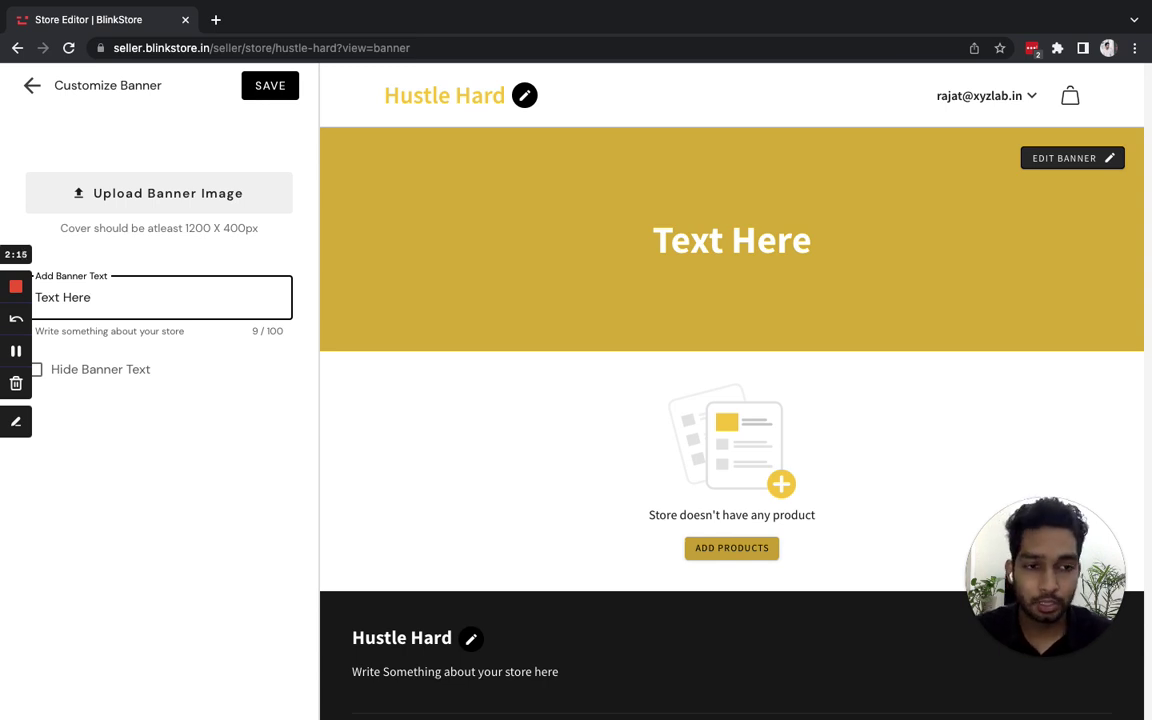
{"action": "key", "text": "super+a"}
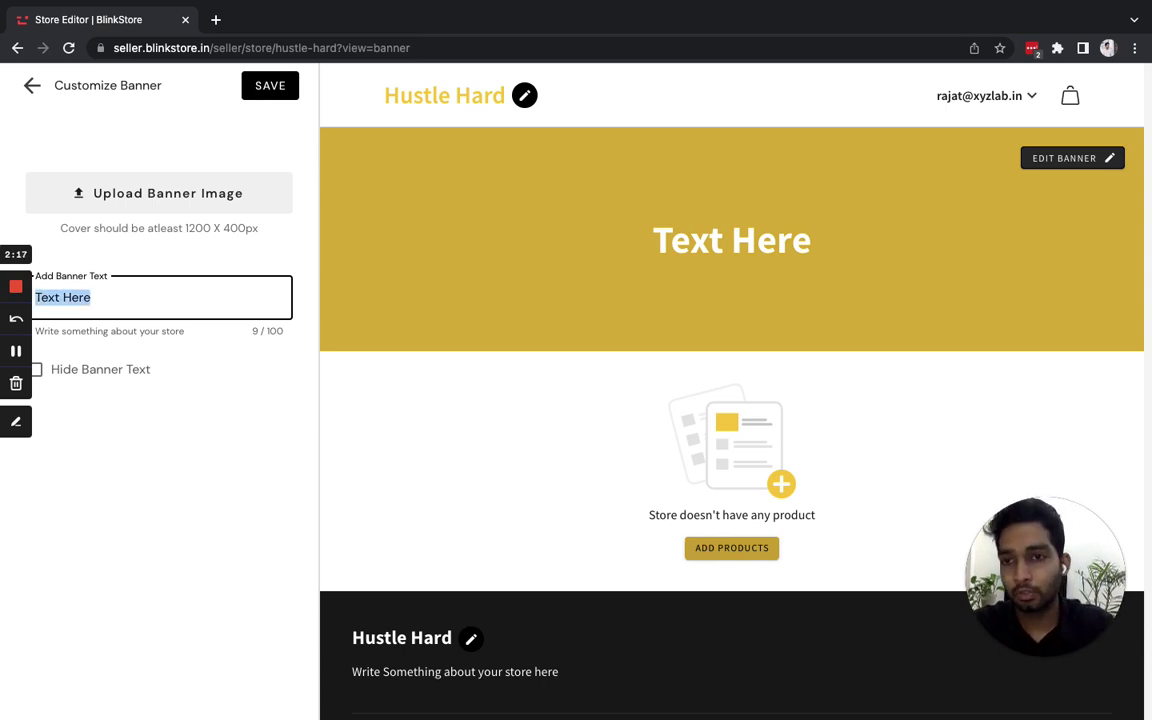
{"action": "key", "text": "BackSpace"}
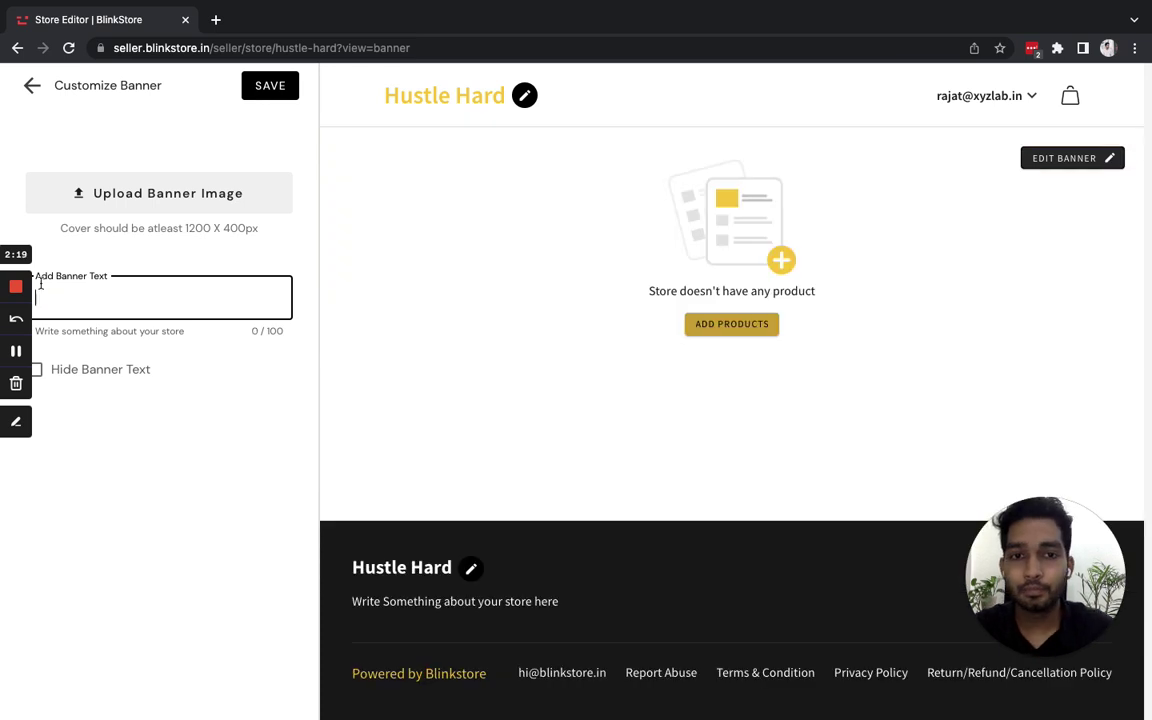
{"action": "left_click", "coordinate": [120, 203]}
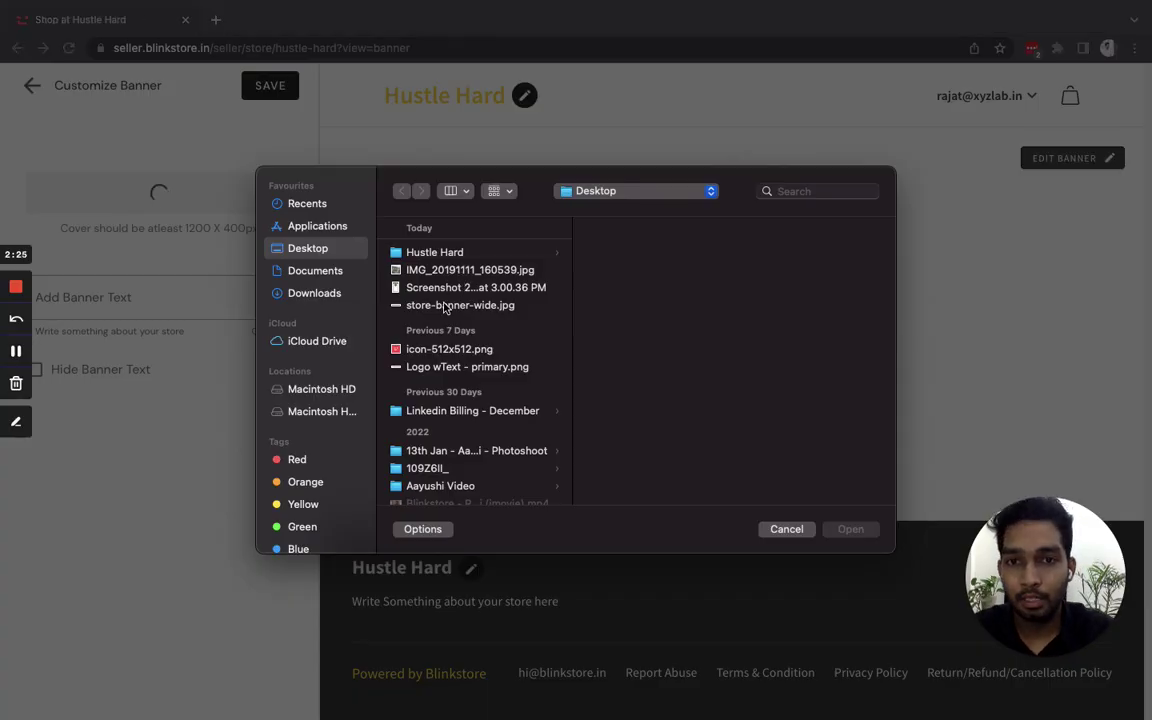
- Upload store-banner-wide.jpg as the banner image and save
{"action": "left_click", "coordinate": [446, 306]}
{"action": "double_click", "coordinate": [446, 306]}
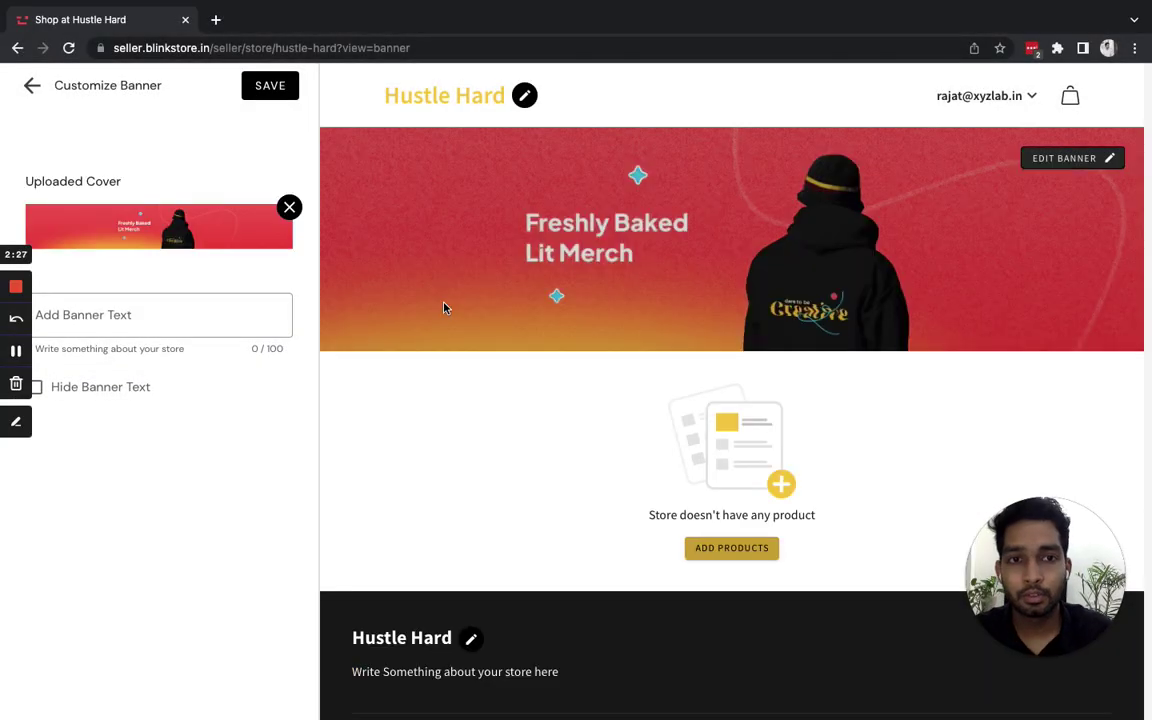
{"action": "left_click", "coordinate": [270, 90]}
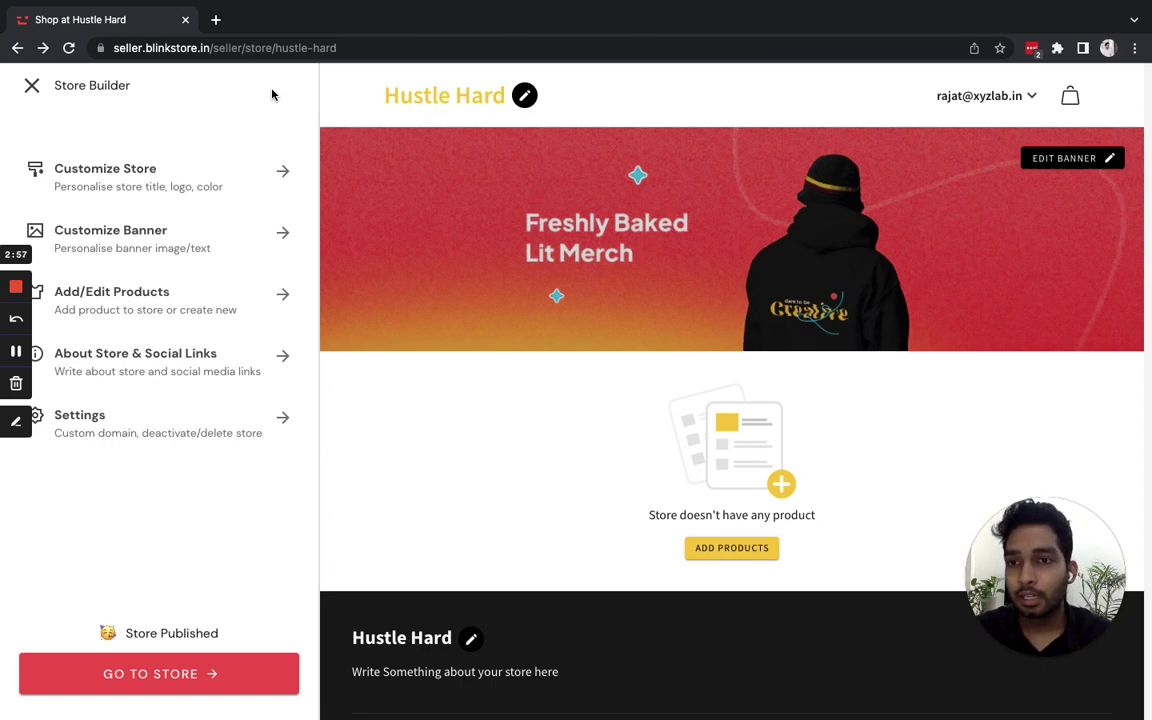
- Write the store description 'A store dedicated to all the hustlers out there!'
{"action": "left_click", "coordinate": [109, 354]}
{"action": "left_click", "coordinate": [157, 270]}
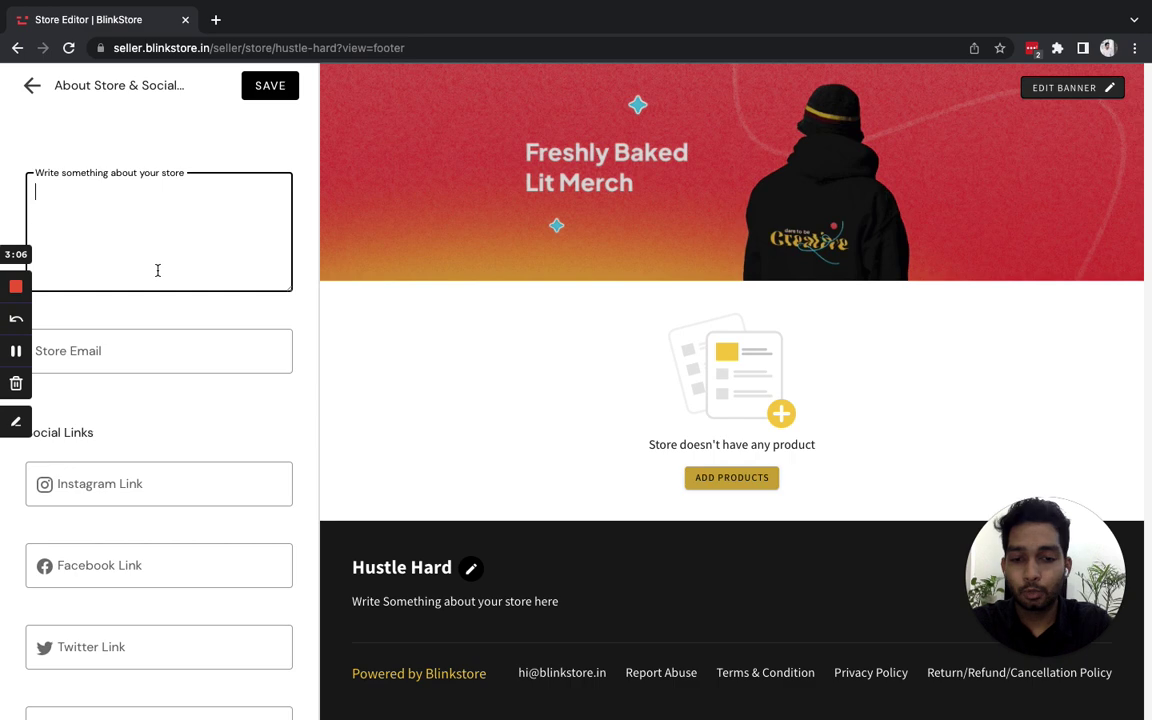
{"action": "type", "text": "A sto"}
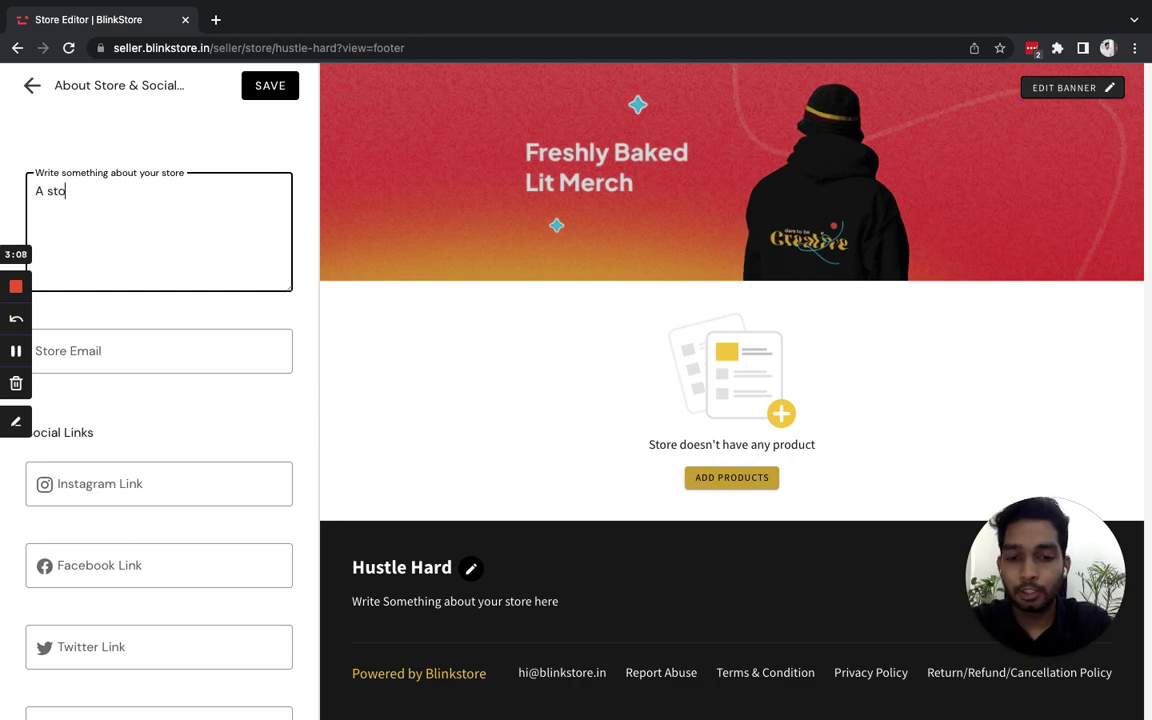
{"action": "type", "text": "re dedicated "}
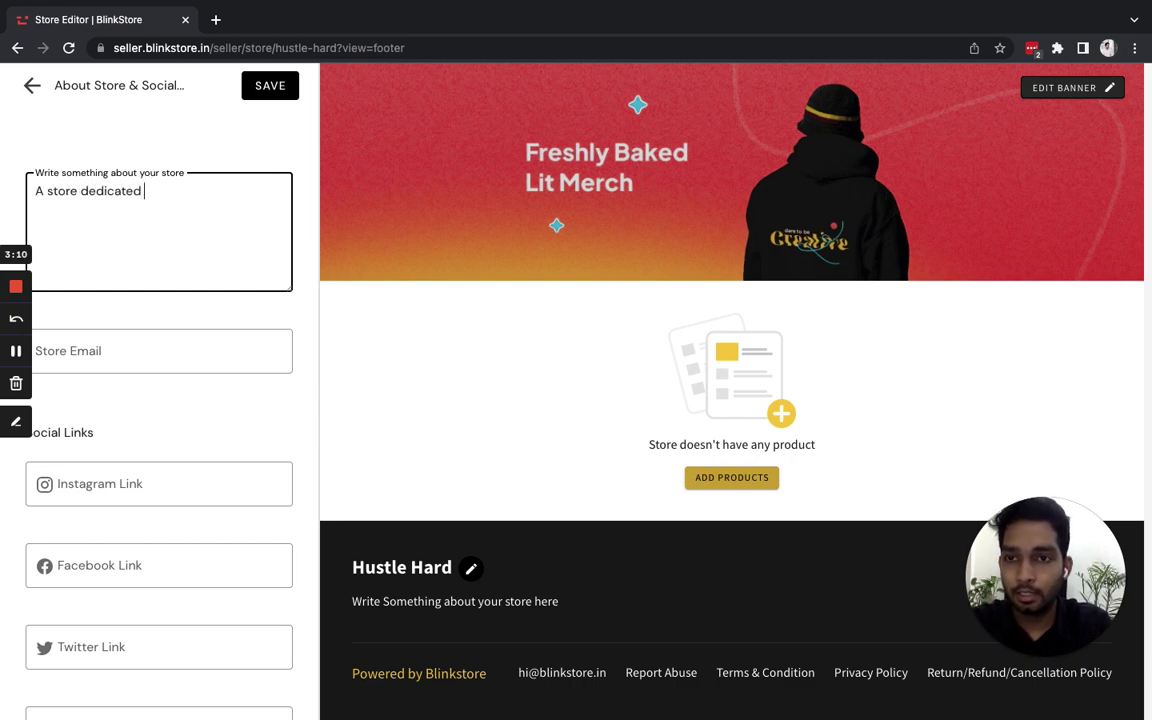
{"action": "type", "text": "to all the hust"}
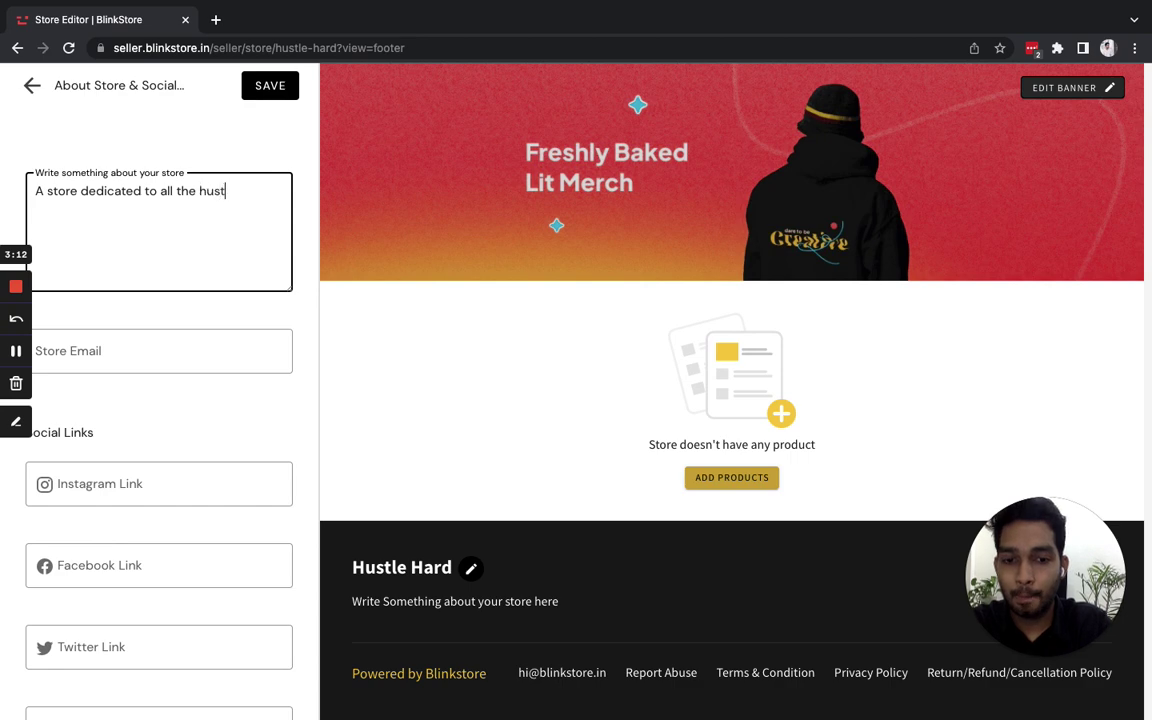
{"action": "type", "text": "lers out there!"}
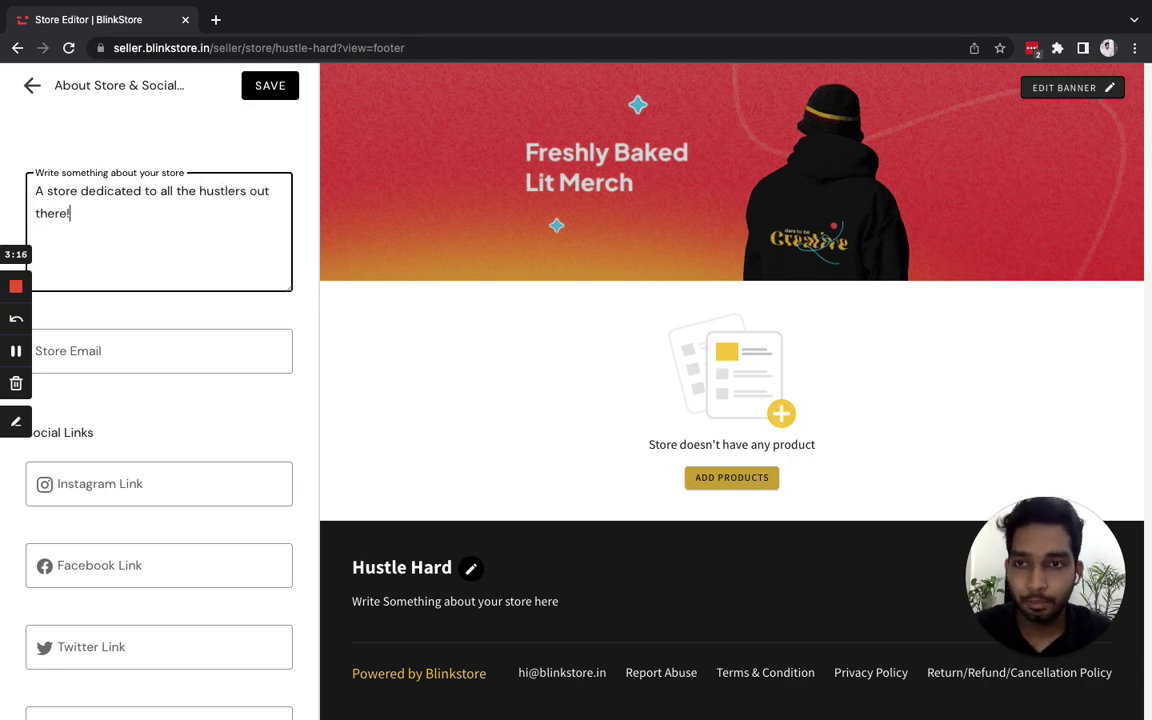
- Enter the store's contact e-mail address in the Store Email field
{"action": "left_click", "coordinate": [151, 352]}
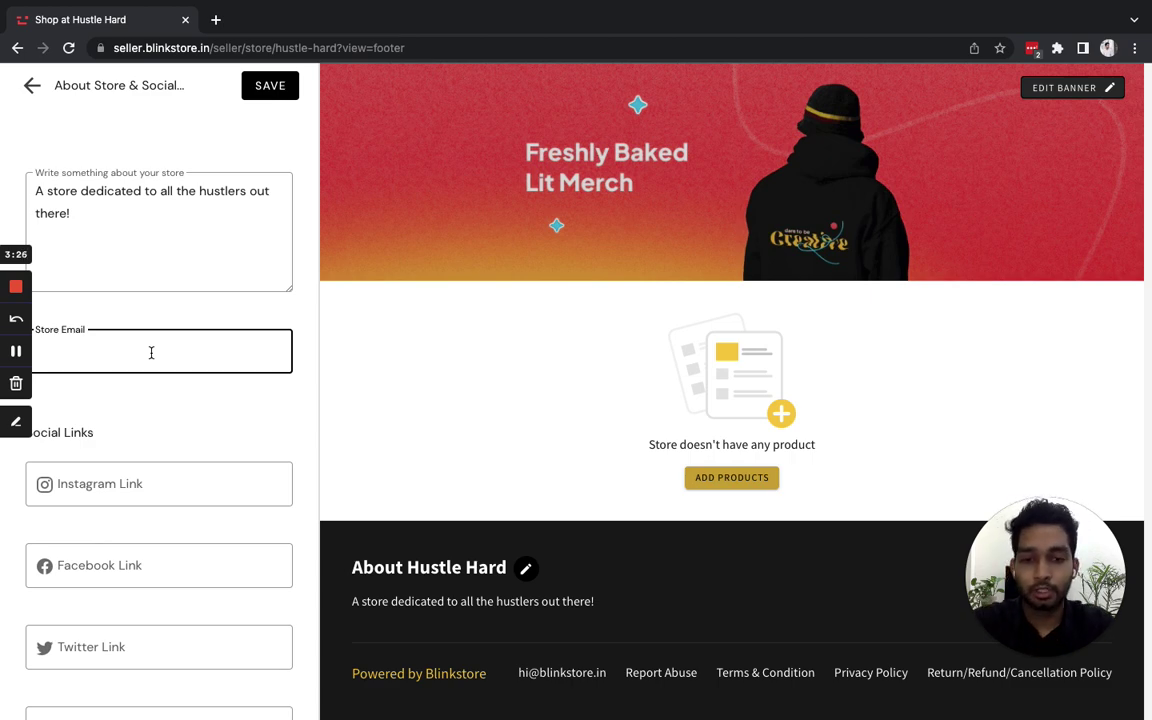
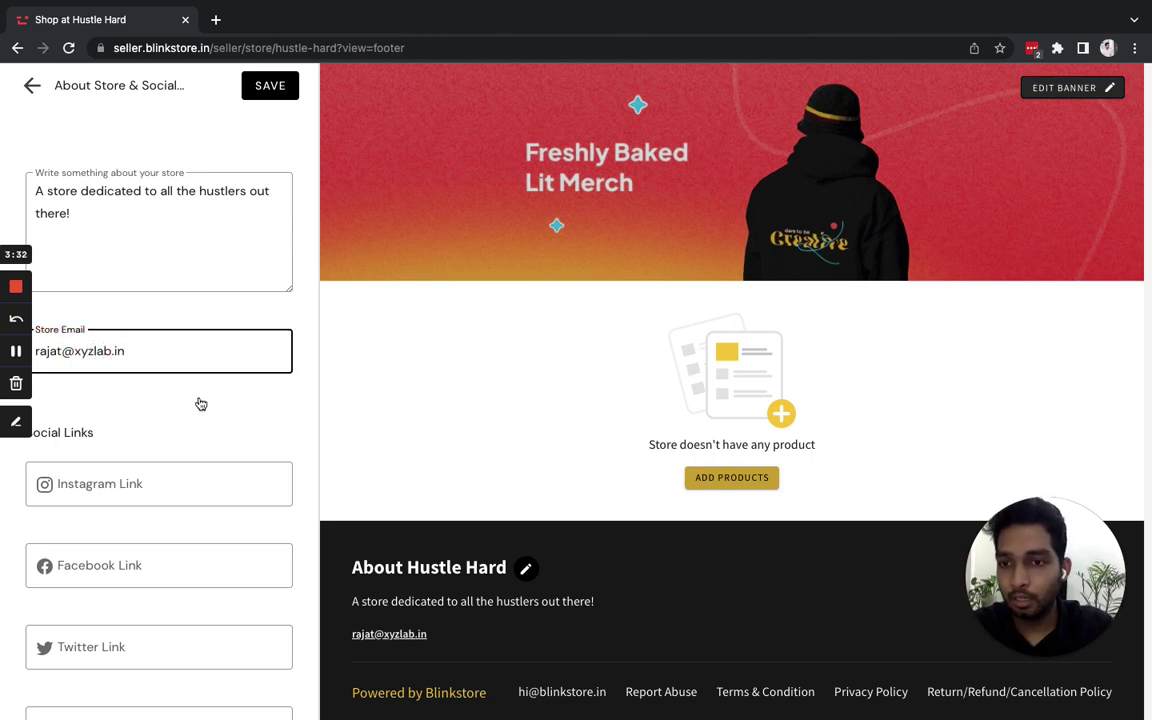
{"action": "left_click", "coordinate": [200, 404]}
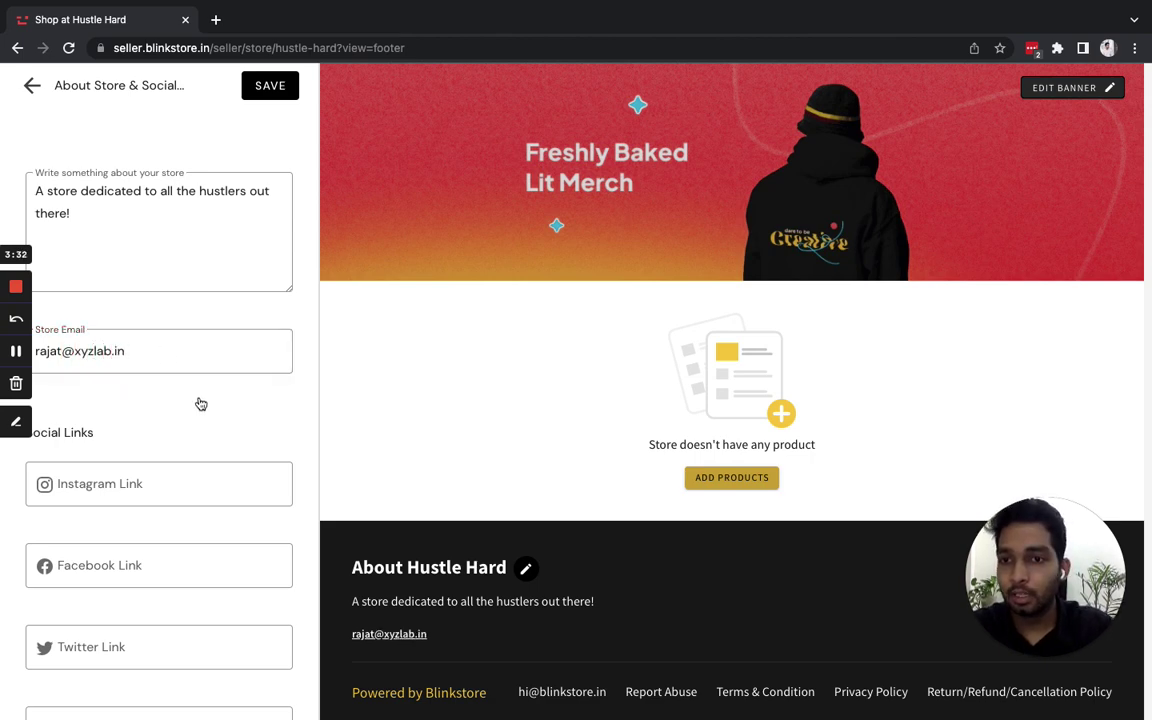
- Add the store's Instagram profile URL and save the about-store changes
{"action": "scroll", "coordinate": [200, 404], "scroll_direction": "down", "scroll_amount": 1}
{"action": "left_click", "coordinate": [175, 427]}
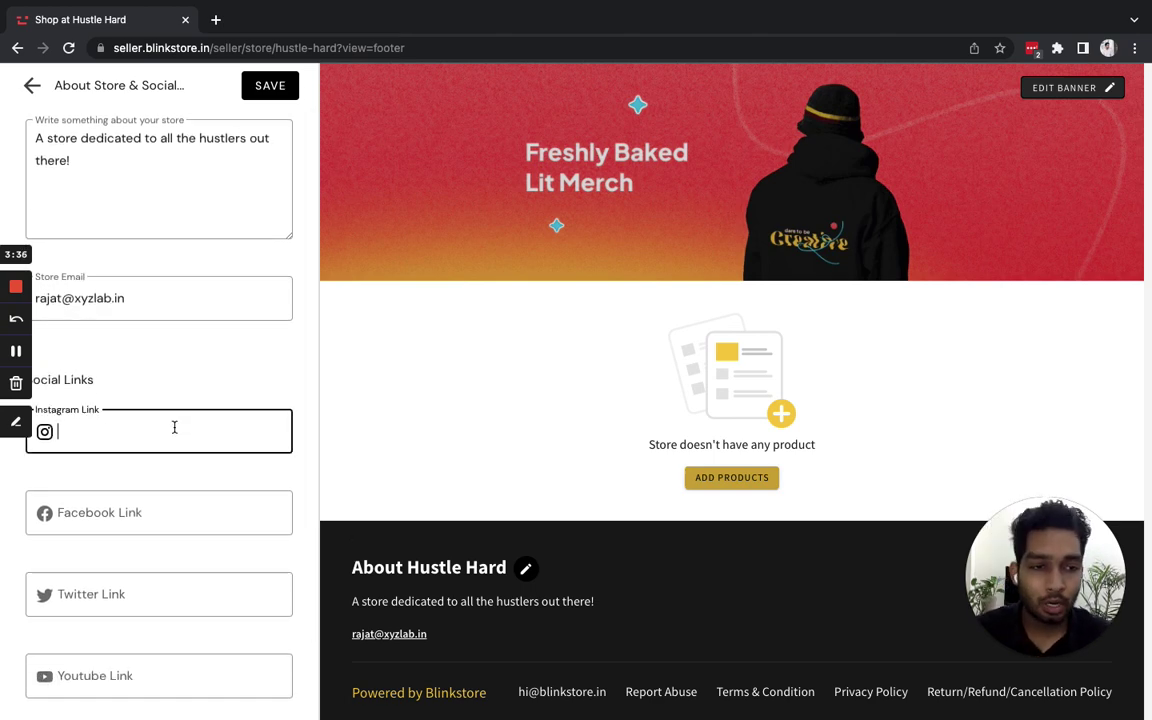
{"action": "scroll", "coordinate": [174, 427], "scroll_direction": "down", "scroll_amount": 2}
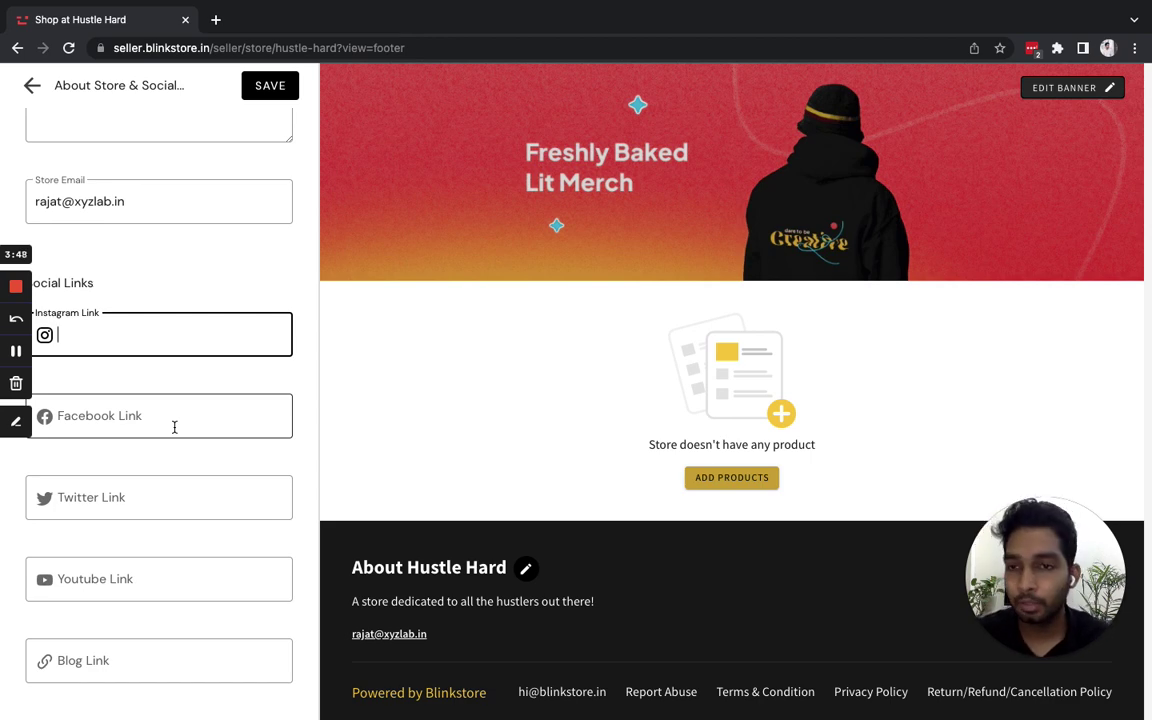
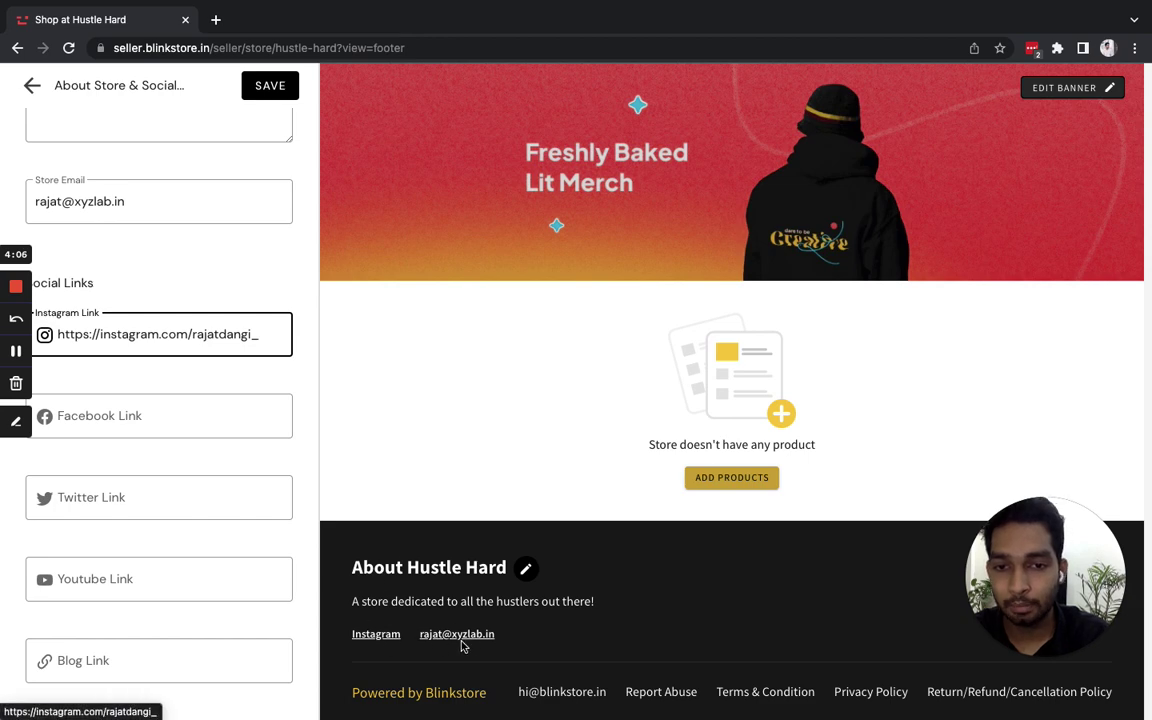
{"action": "left_click", "coordinate": [280, 88]}
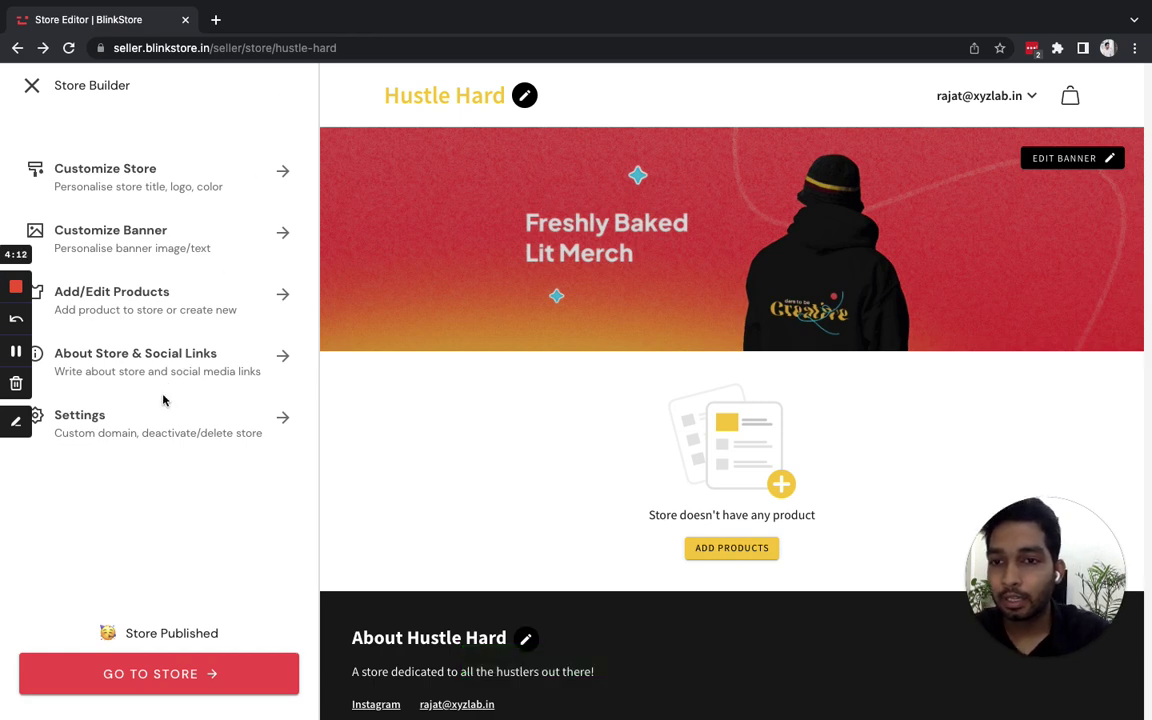
{"action": "left_click", "coordinate": [146, 428]}
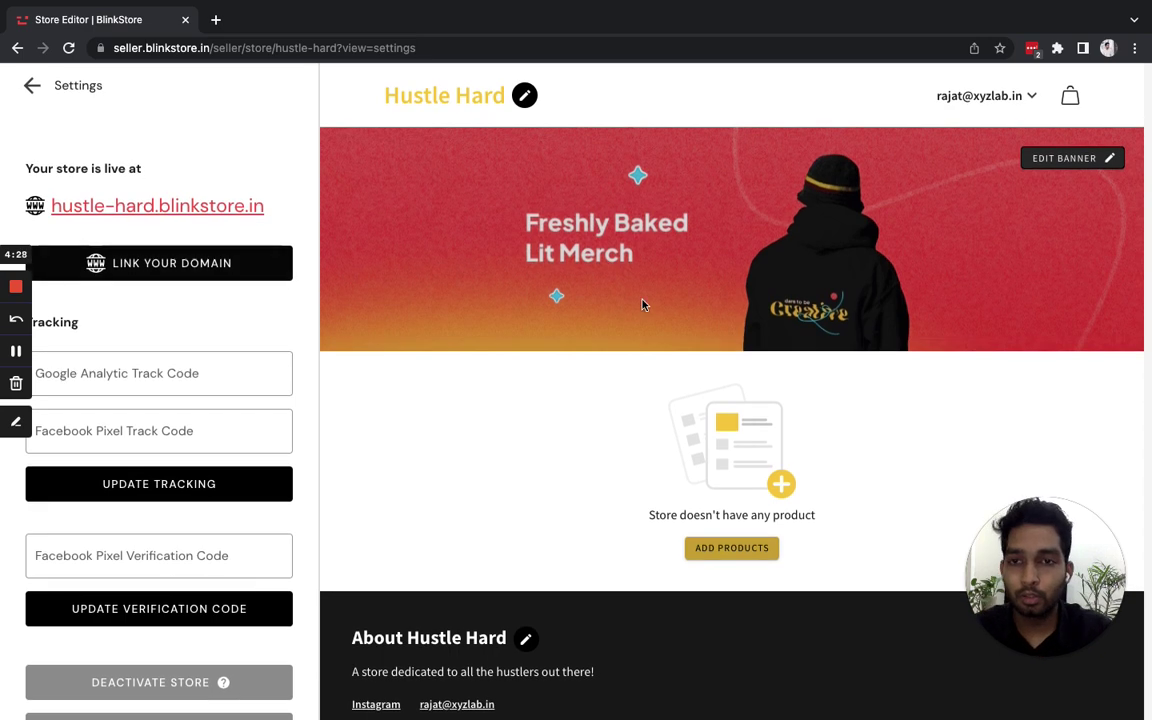
{"action": "scroll", "coordinate": [643, 303], "scroll_direction": "down", "scroll_amount": 2}
{"action": "scroll", "coordinate": [643, 303], "scroll_direction": "up", "scroll_amount": 2}
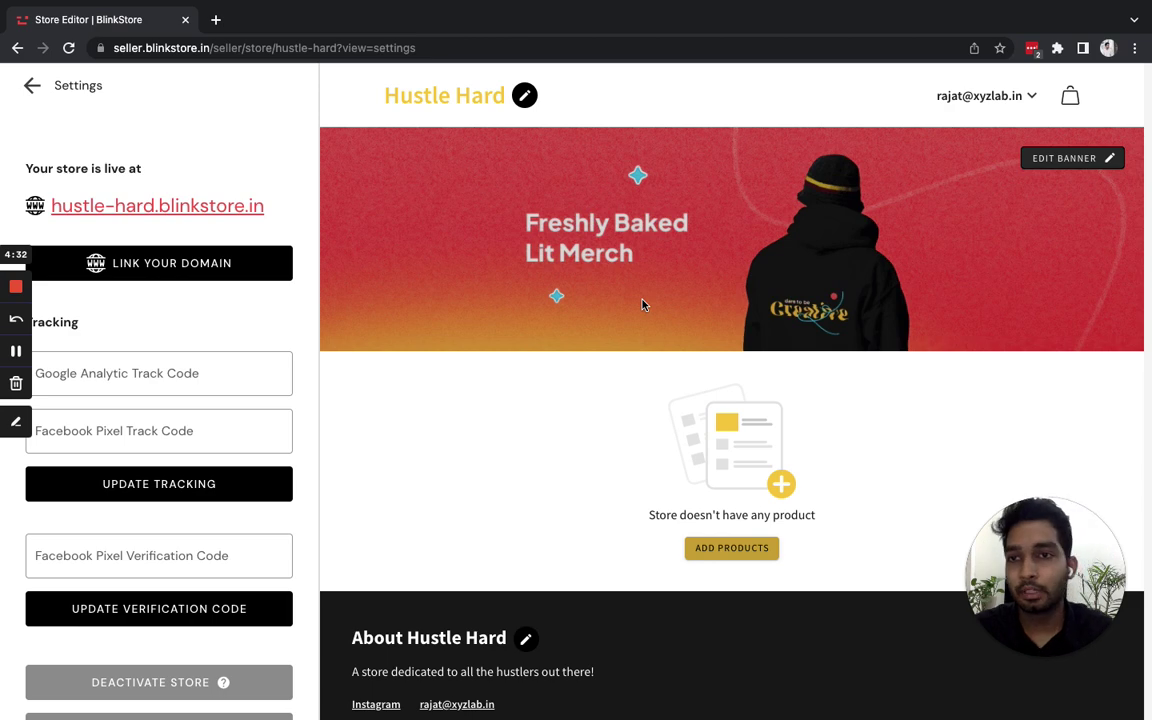
{"action": "left_click", "coordinate": [32, 85]}
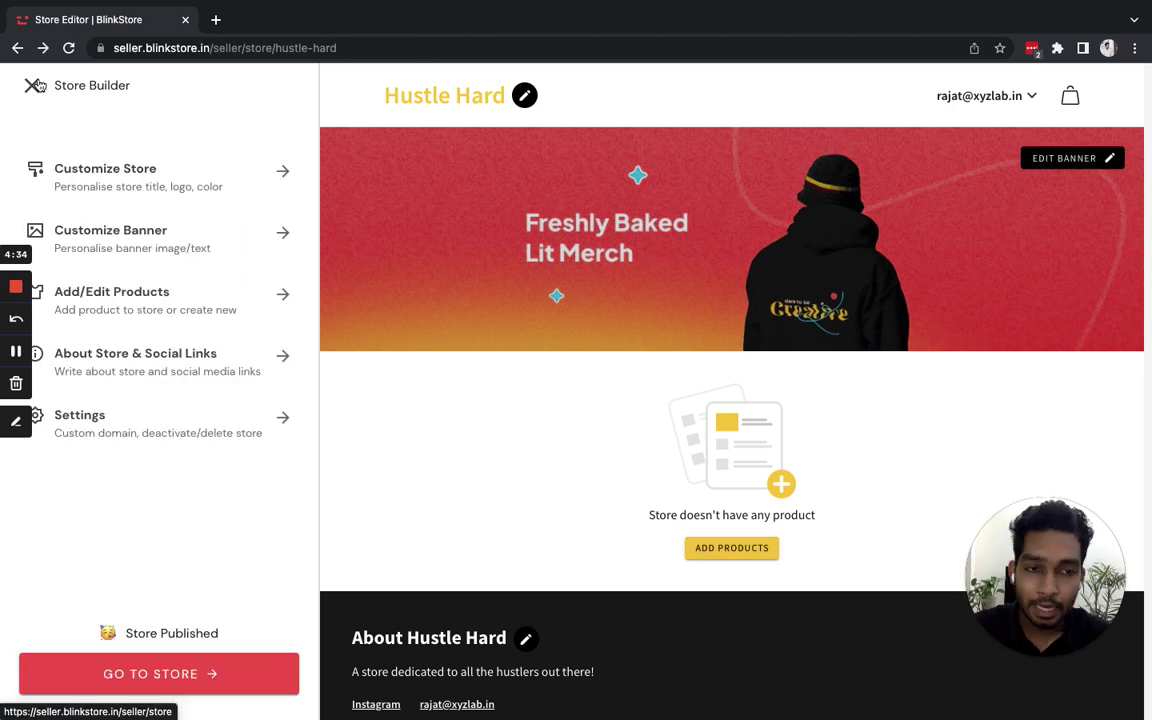
{"action": "scroll", "coordinate": [609, 405], "scroll_direction": "down", "scroll_amount": 2}
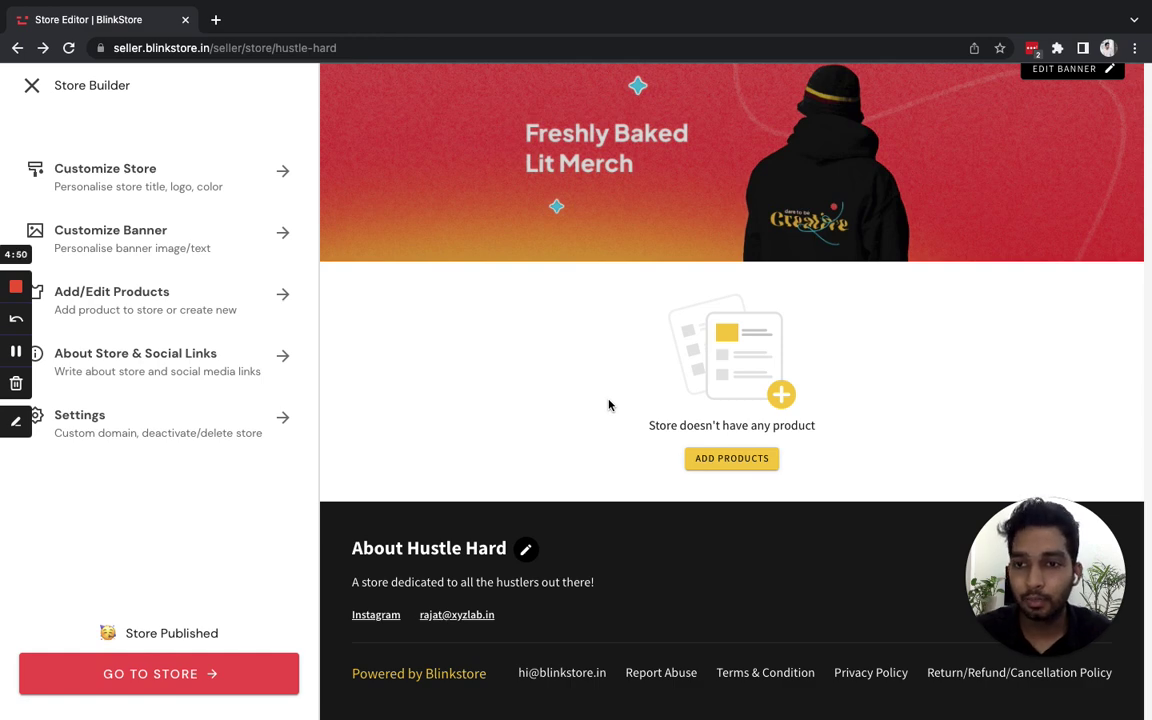
{"action": "scroll", "coordinate": [608, 404], "scroll_direction": "up", "scroll_amount": 2}
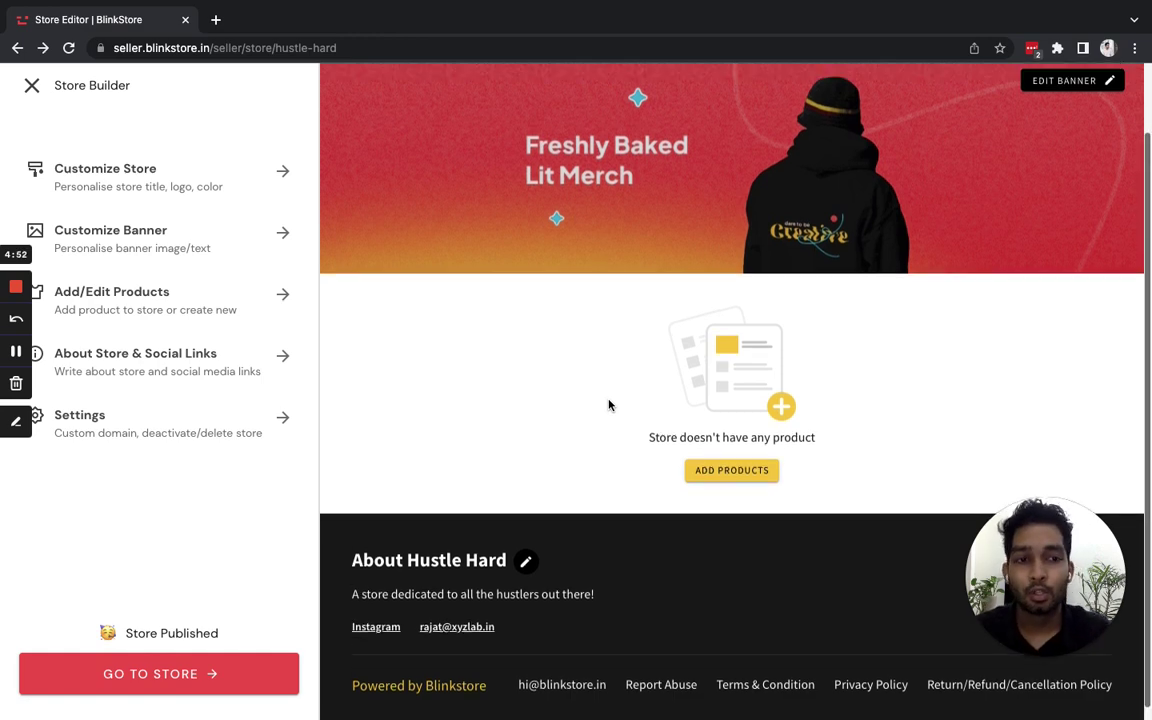